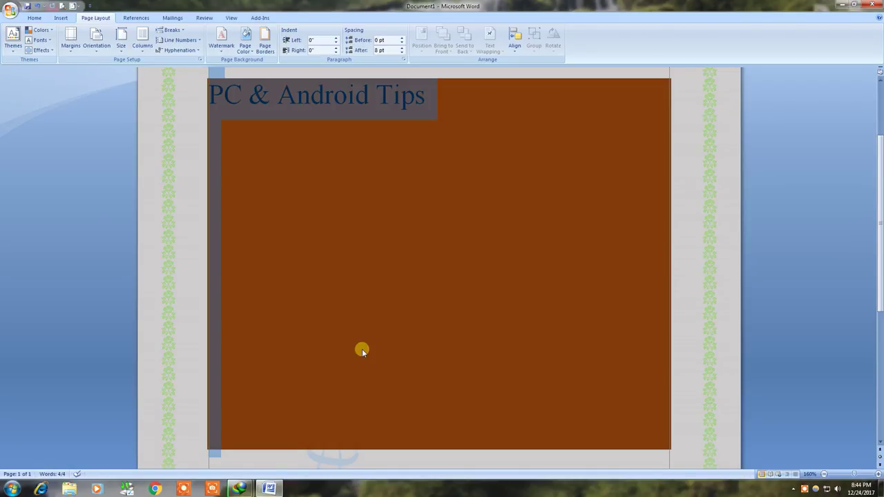
Delete the brown text block, then check the green page border and diagonal watermark
scroll(361, 349, "down", 5)
key("Delete")
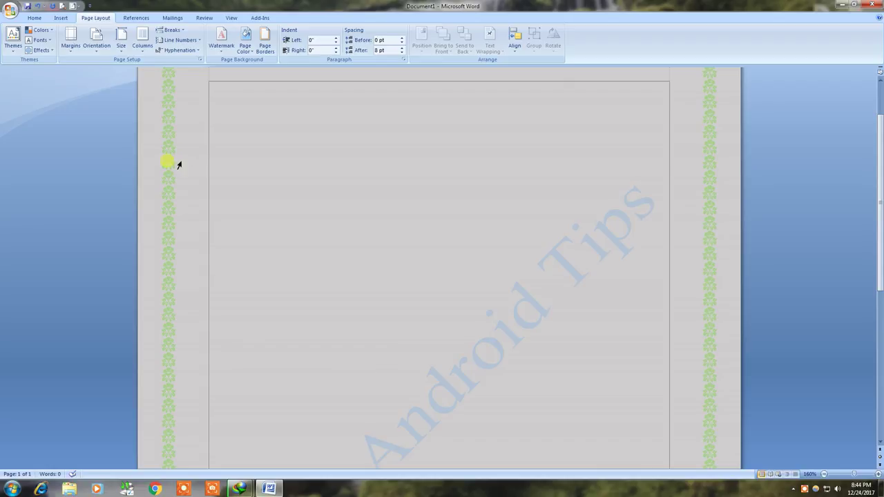
scroll(179, 254, "up", 2)
scroll(483, 319, "down", 6)
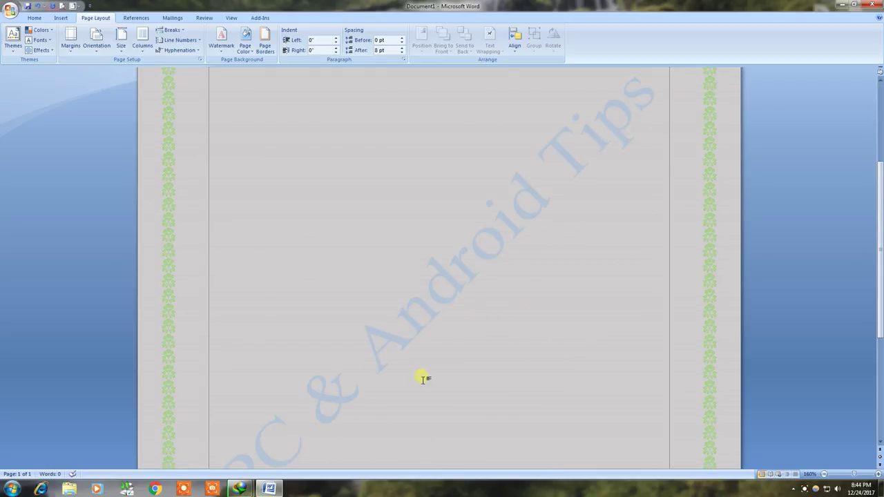
scroll(414, 380, "down", 3)
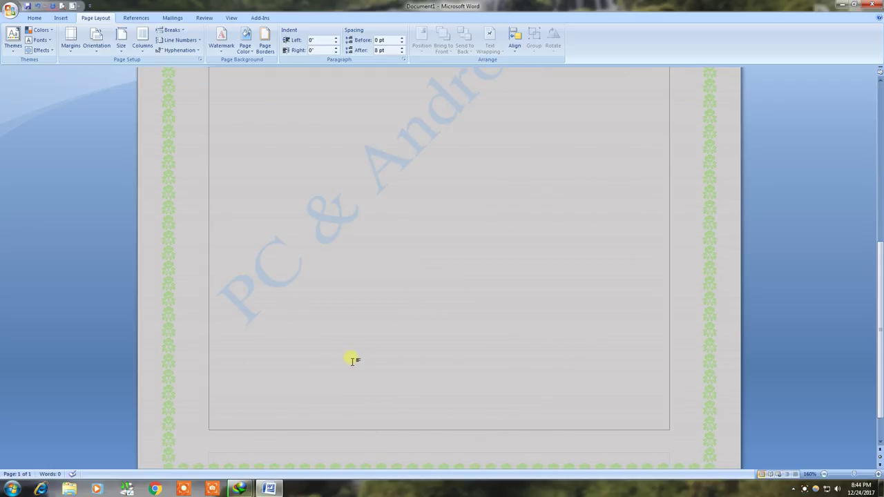
scroll(370, 368, "down", 1)
scroll(306, 322, "up", 2)
scroll(325, 335, "up", 4)
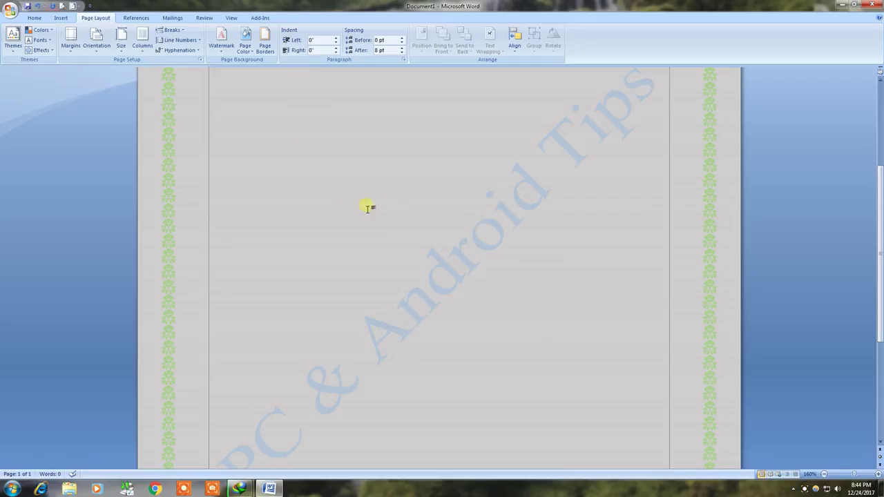
scroll(320, 250, "up", 1)
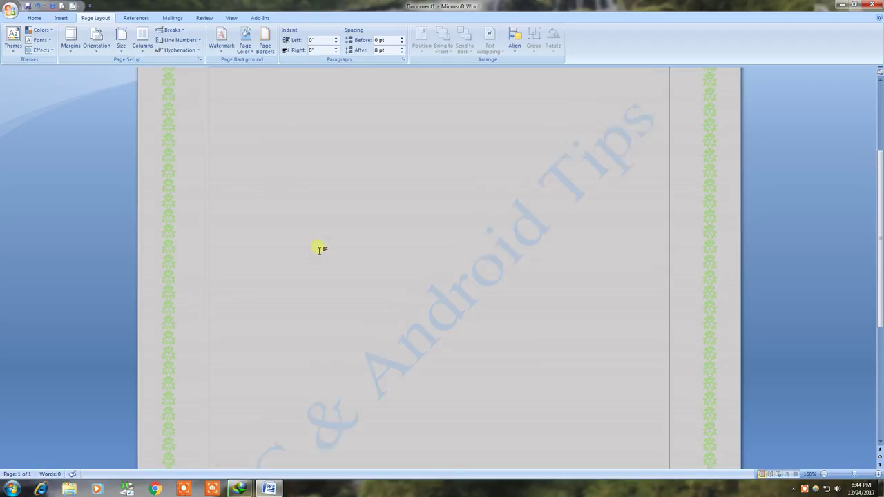
scroll(320, 249, "up", 3)
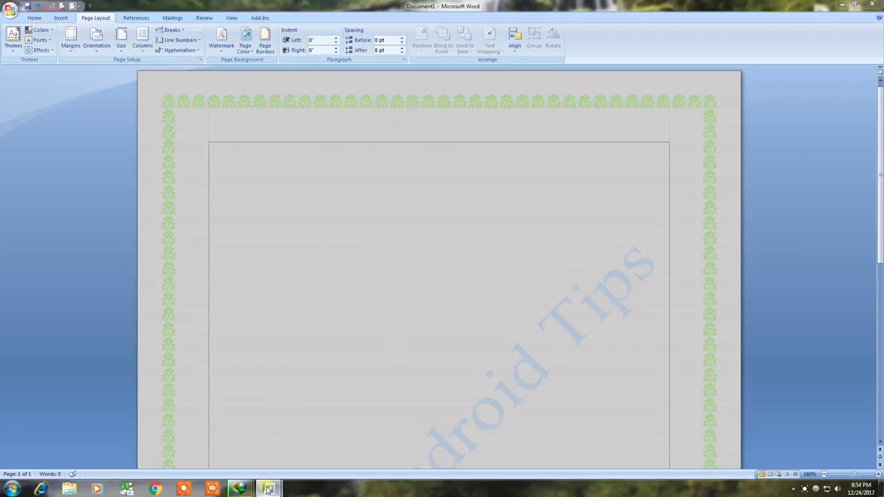
Copy the whole Bengali essay, title to last line, from the other Word document
mouse_move(268, 488)
left_click(304, 441)
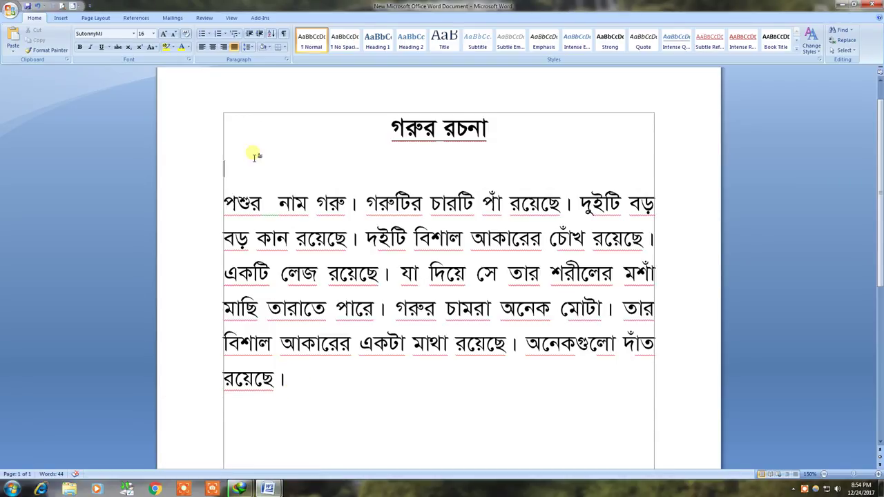
left_click_drag(197, 115, 255, 408)
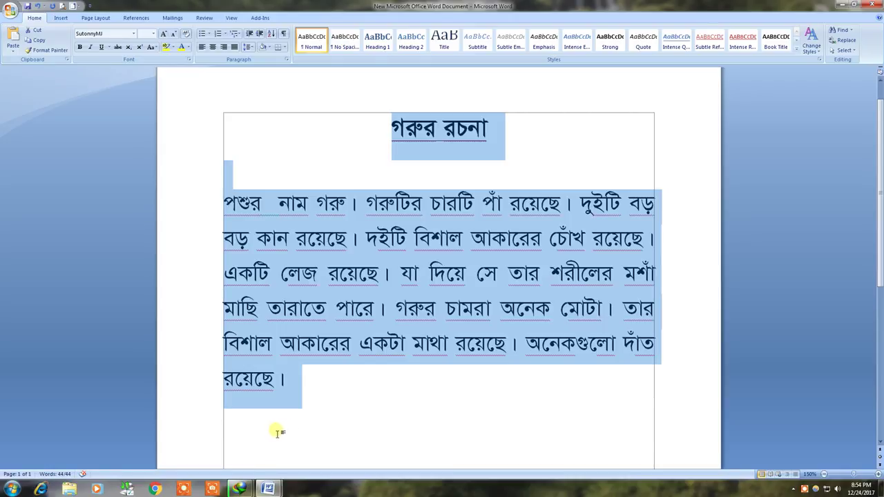
left_click(34, 40)
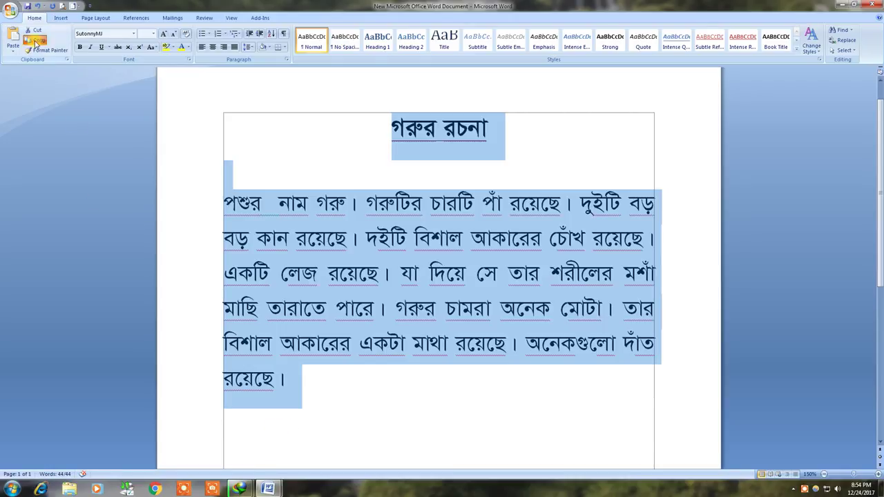
Paste the copied essay into the bordered, watermarked Document1 page
left_click(268, 488)
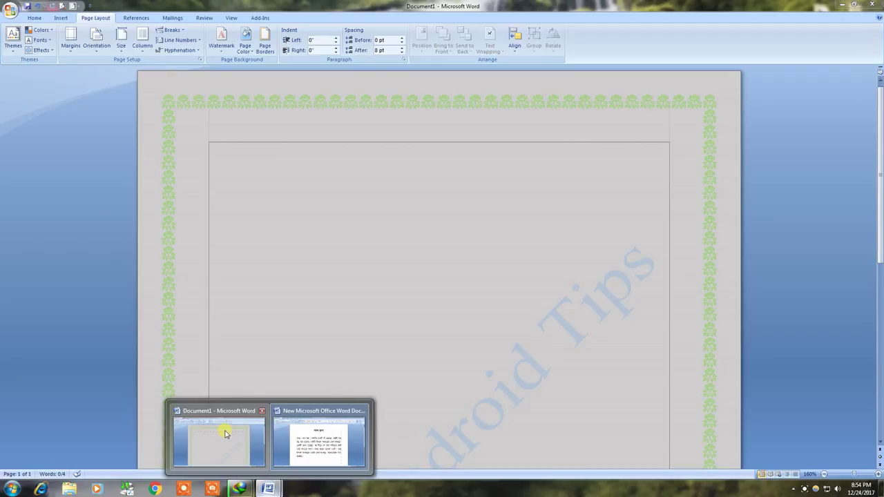
left_click(225, 433)
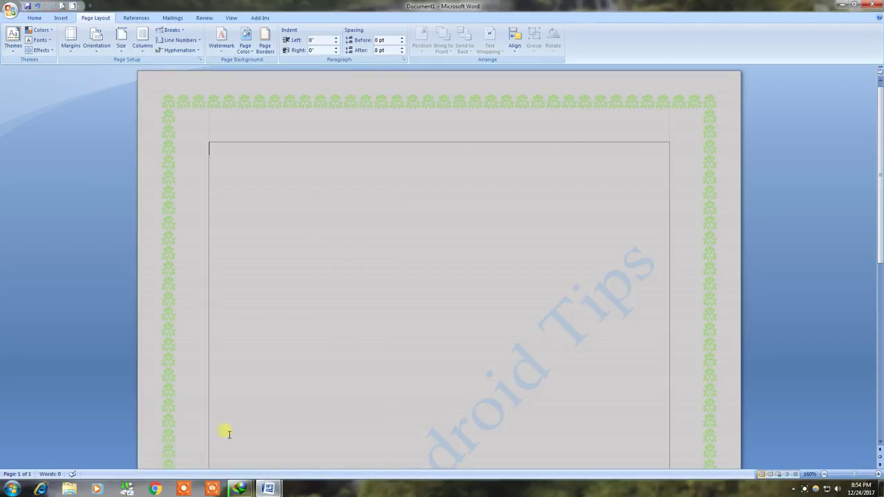
left_click(34, 17)
left_click(13, 45)
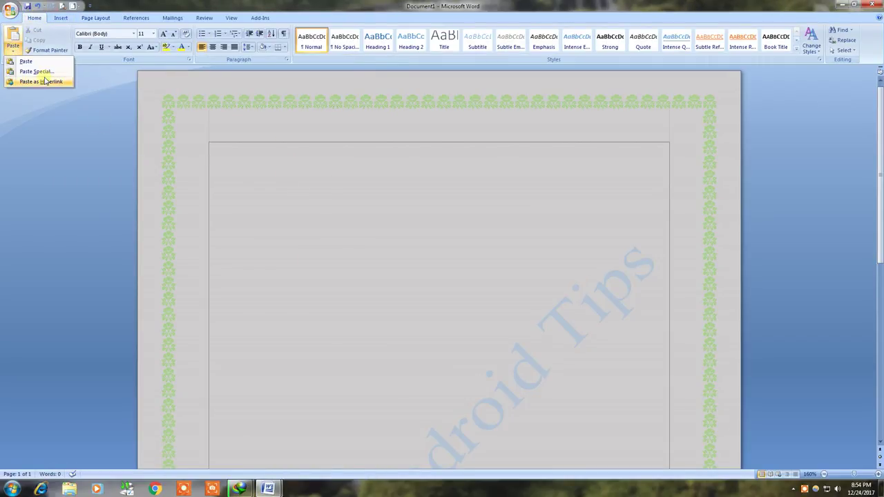
left_click(22, 60)
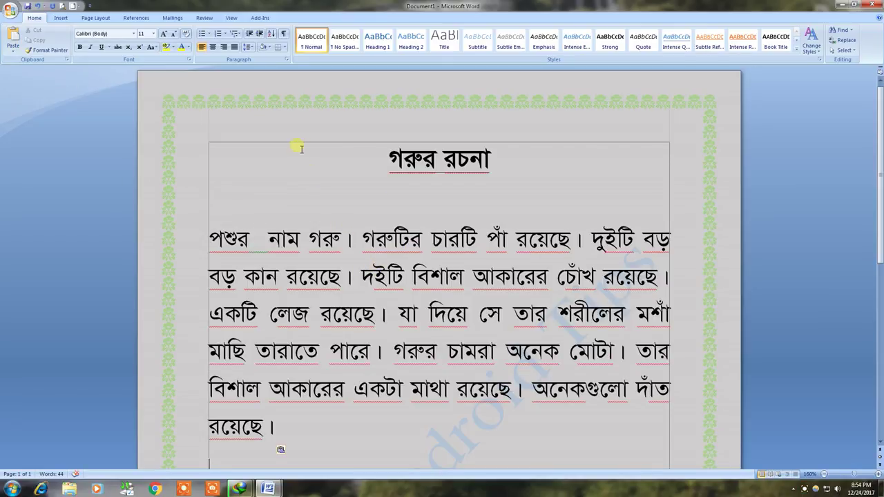
left_click(95, 18)
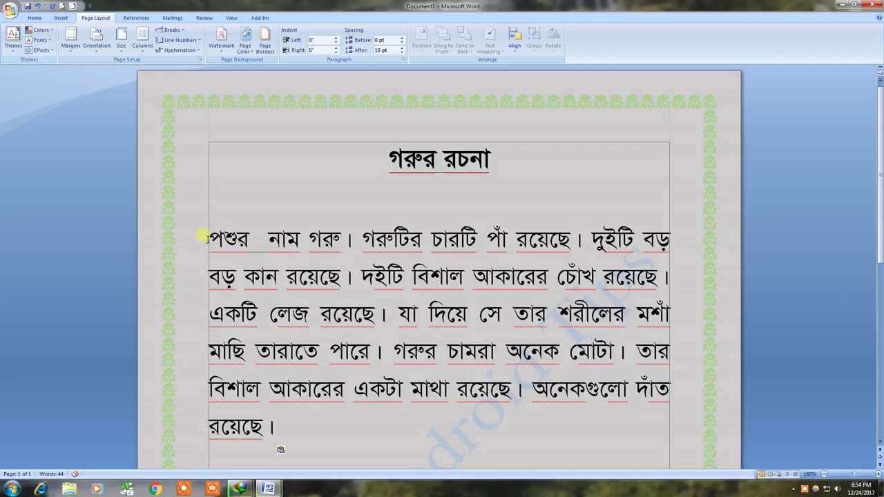
Change the body paragraph's spacing after from 10 pt to 0 pt
left_click_drag(199, 237, 206, 418)
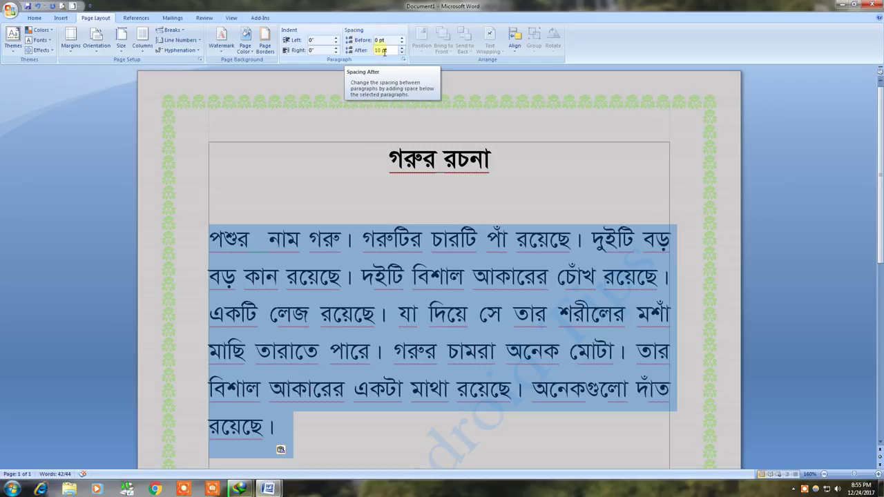
left_click(381, 52)
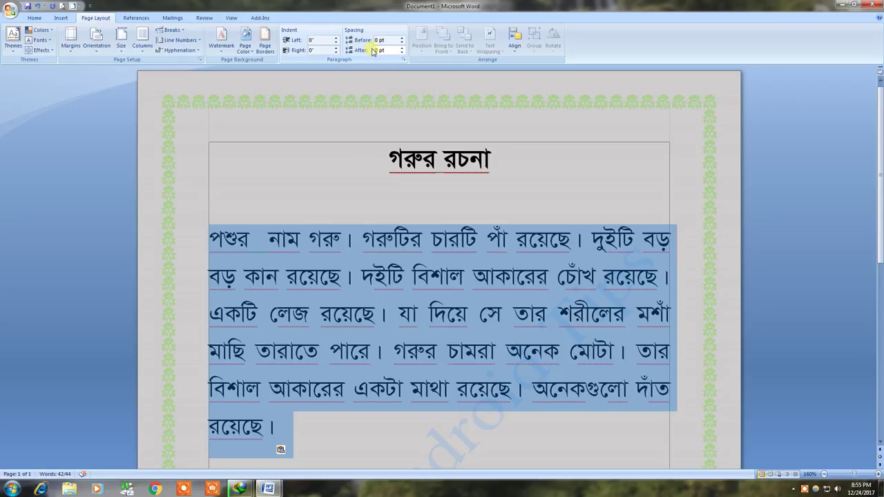
type("5")
key("Return")
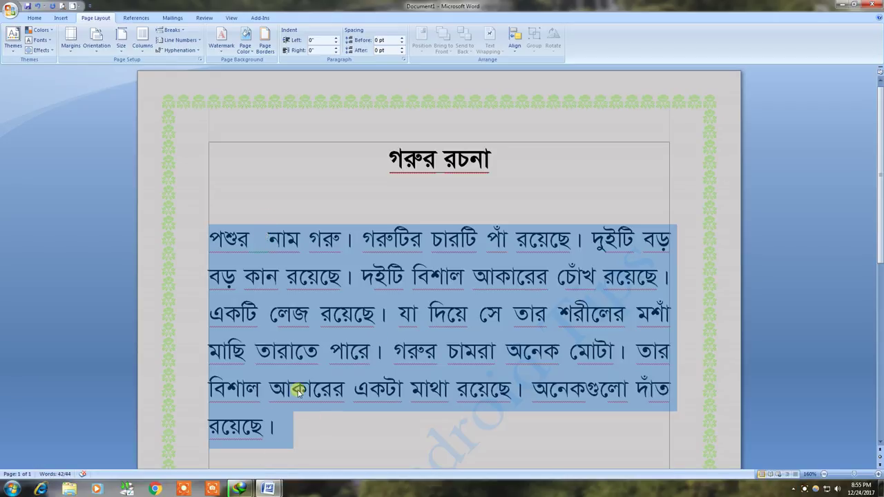
Delete the extra space between পশুর and নাম, then reselect the body paragraph
left_click(260, 250)
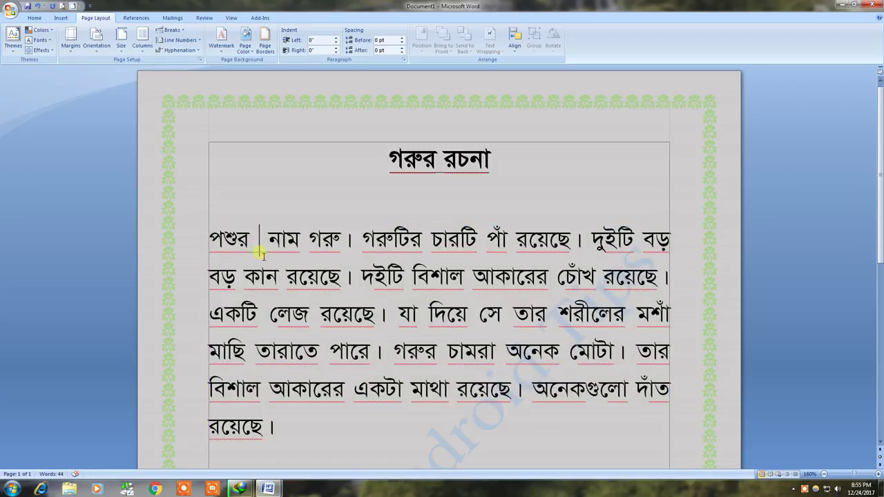
key("BackSpace")
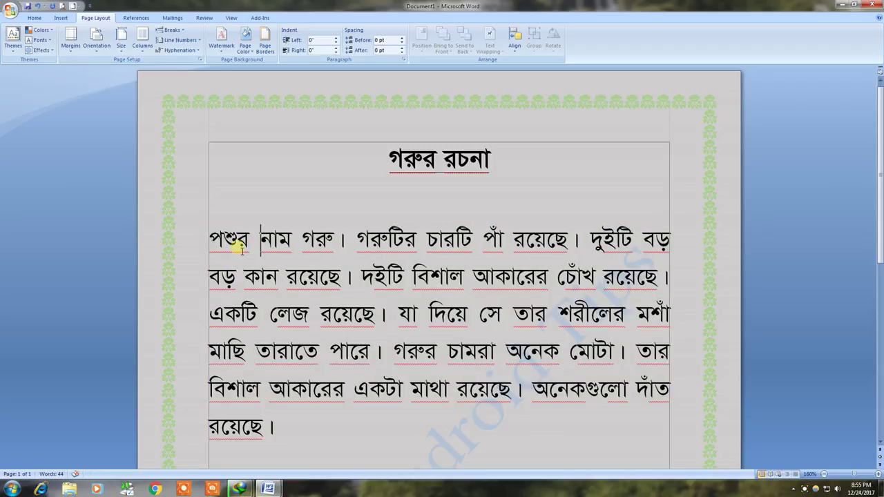
left_click_drag(196, 243, 201, 409)
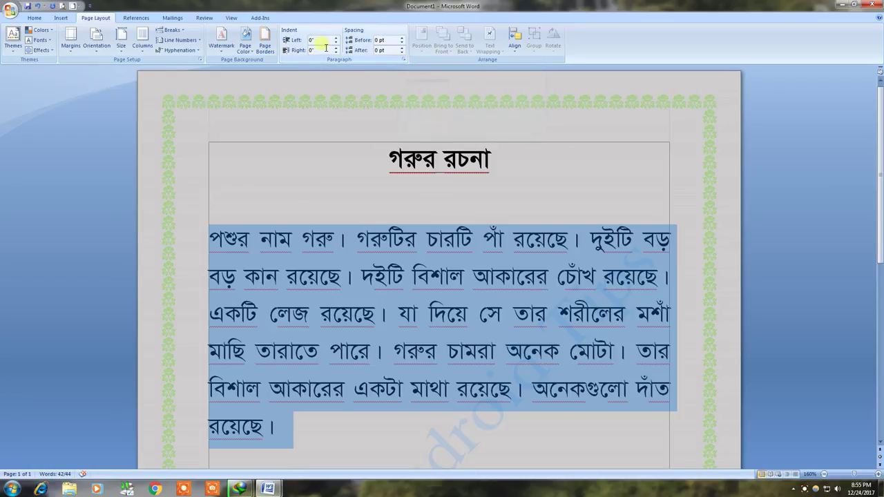
Make the body paragraph Justified with Single line spacing in the Paragraph dialog
left_click(405, 61)
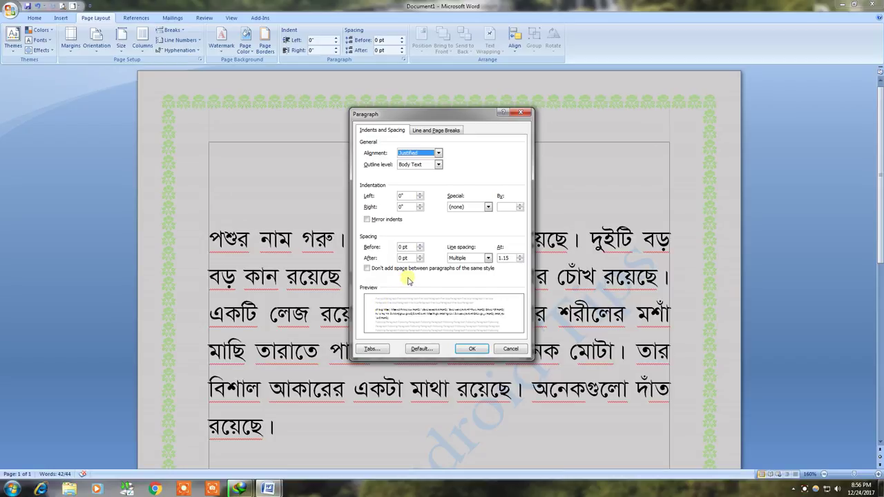
left_click(403, 258)
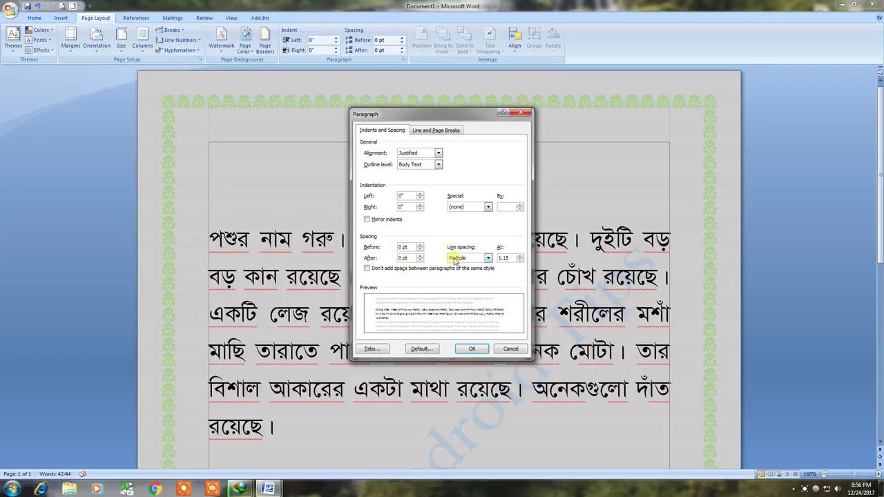
left_click(488, 258)
left_click(475, 269)
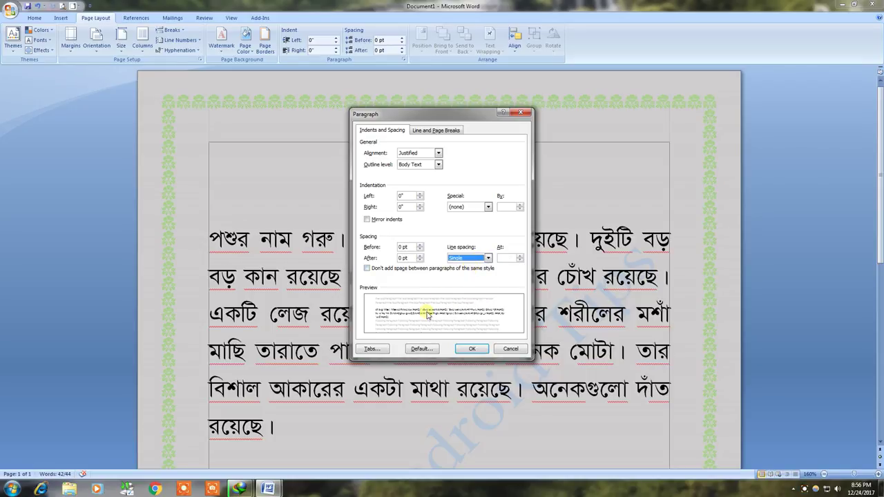
left_click(486, 258)
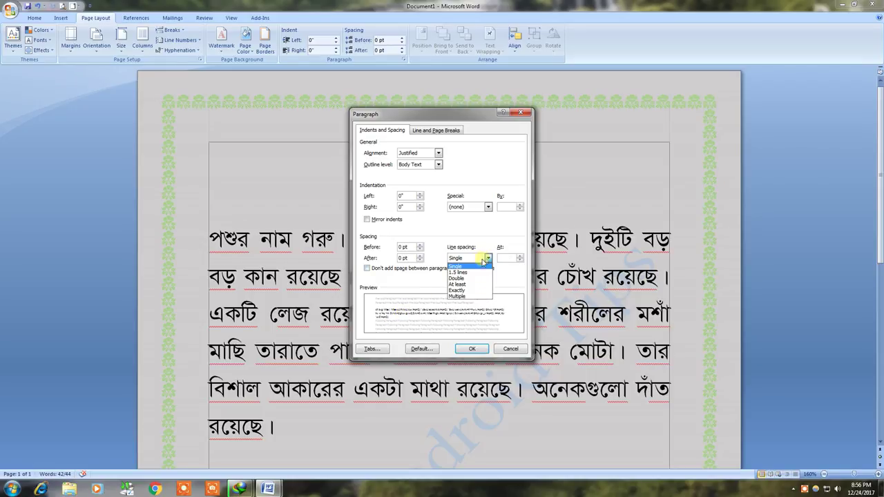
left_click(472, 298)
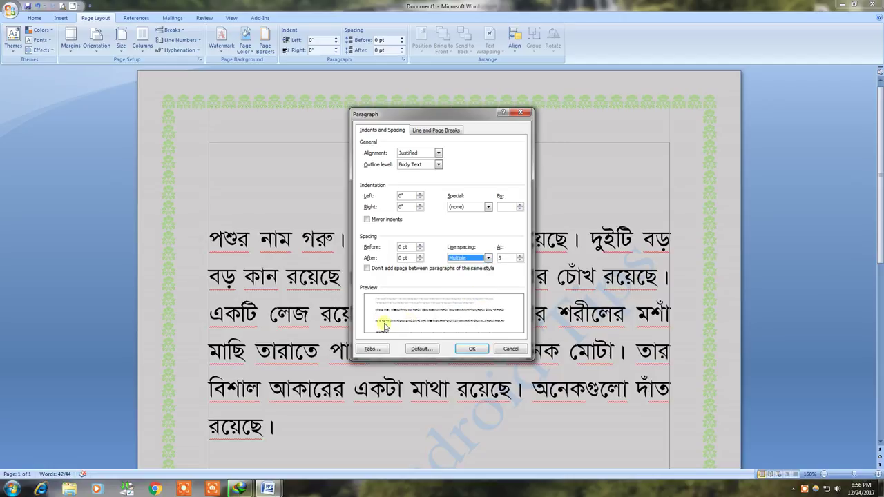
left_click(487, 258)
left_click(470, 268)
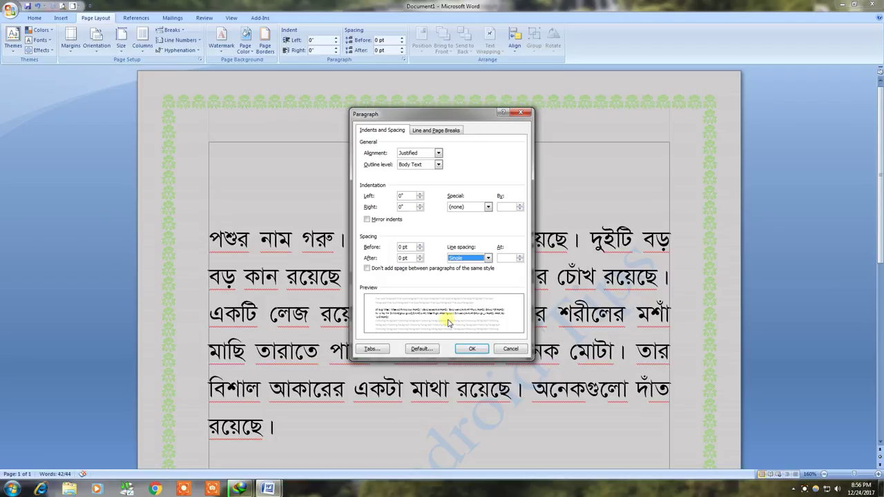
left_click(477, 350)
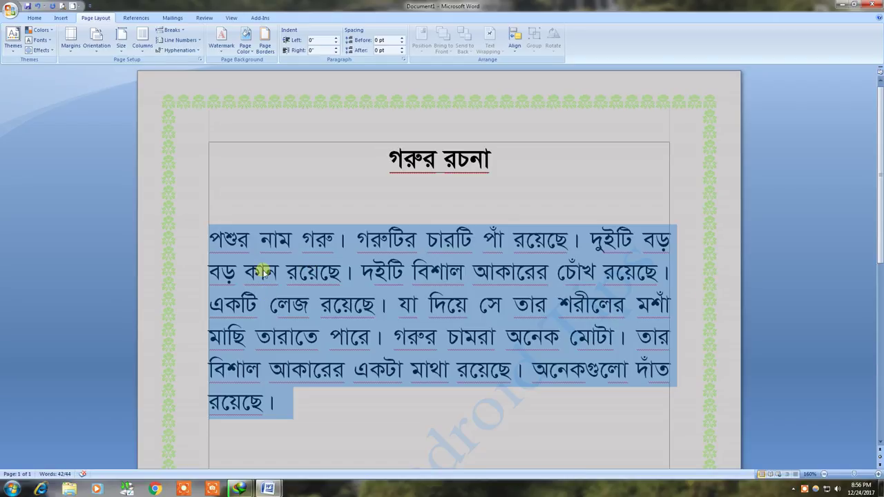
left_click(358, 241)
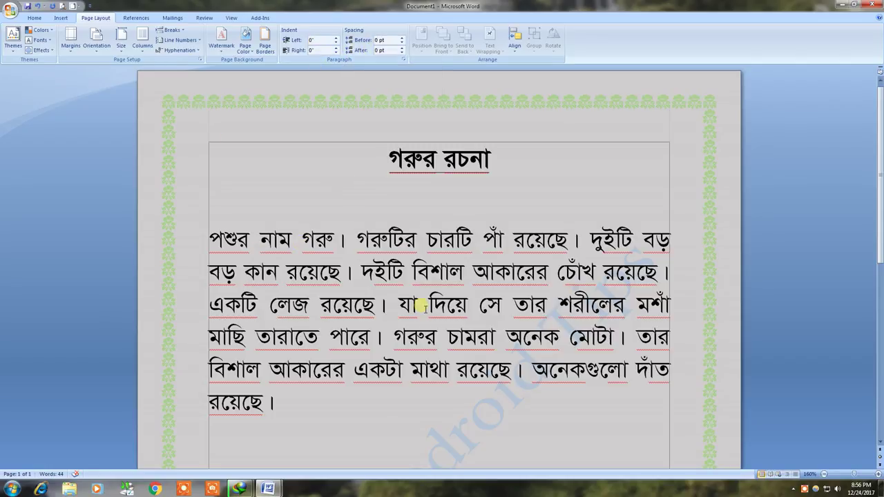
Review the Paragraph dialog and Align options without changes, then reselect the body paragraph
left_click(404, 60)
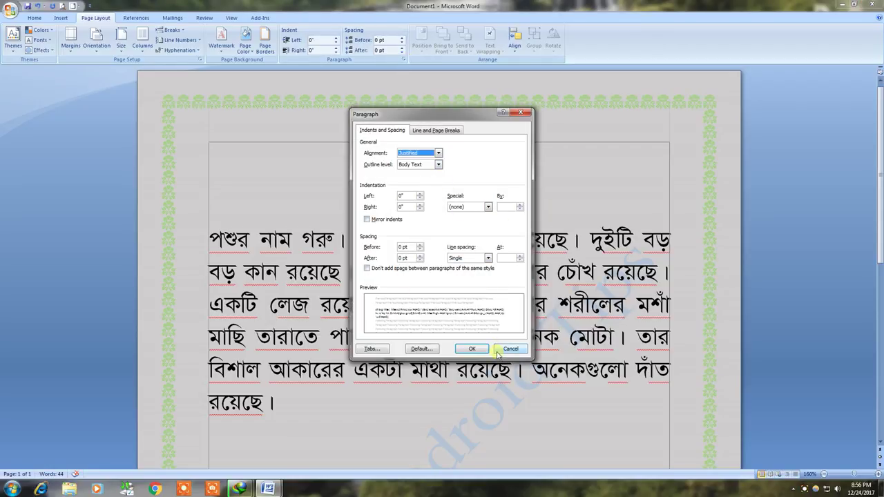
left_click(472, 349)
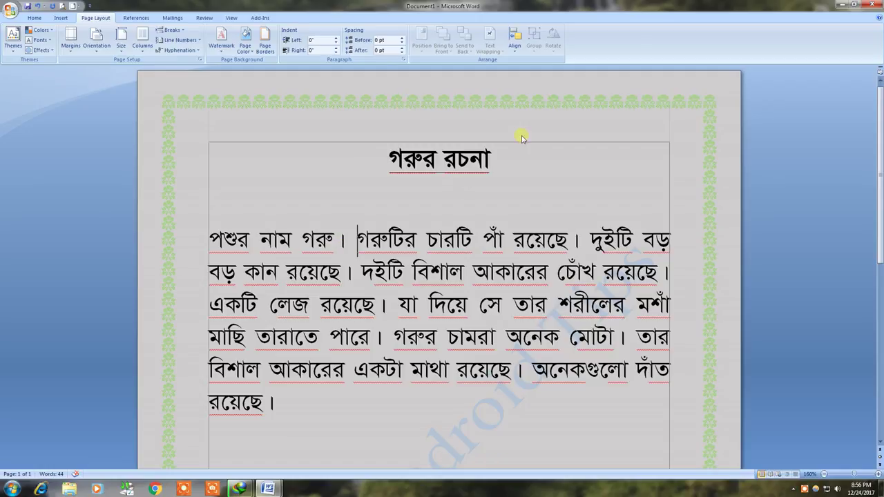
left_click(514, 43)
left_click(226, 269)
left_click_drag(209, 239, 205, 397)
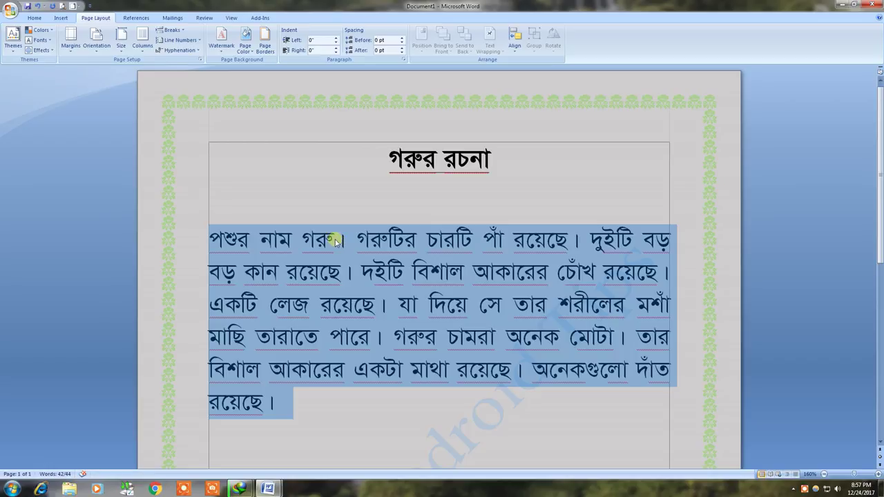
left_click(517, 51)
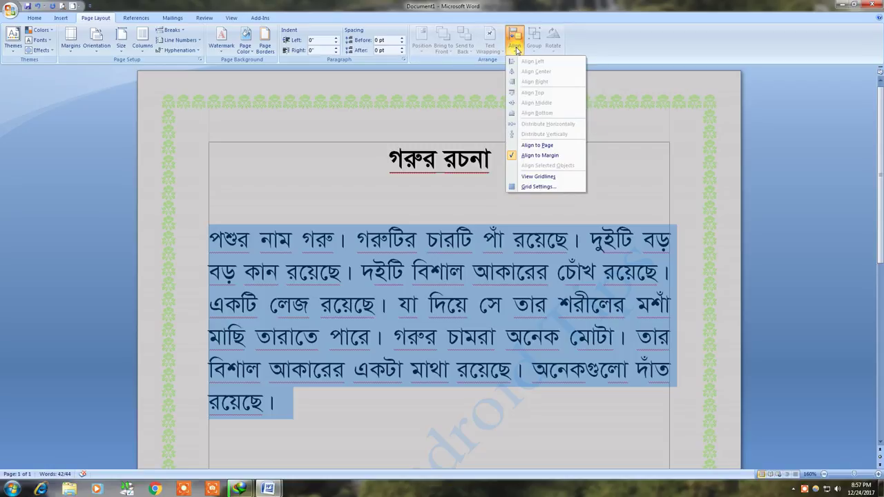
left_click(457, 309)
left_click(34, 18)
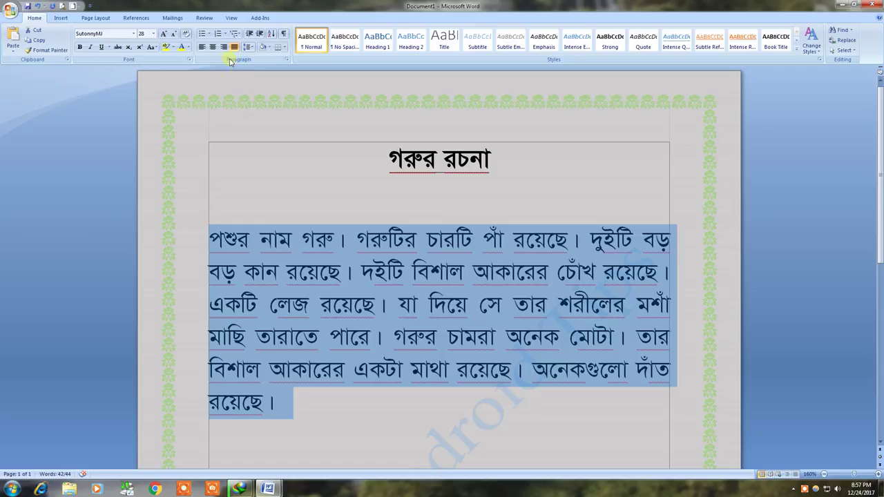
Centre the Bengali body paragraph, then reselect it
left_click(212, 47)
left_click(435, 335)
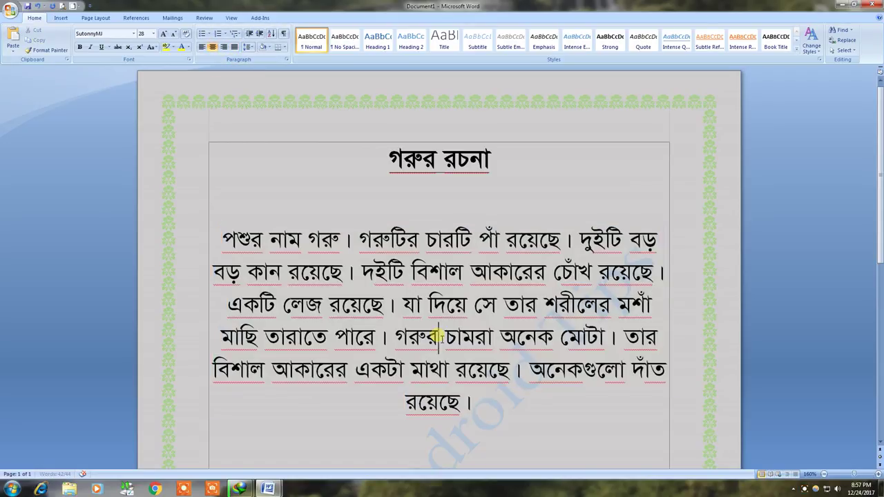
left_click_drag(181, 242, 207, 396)
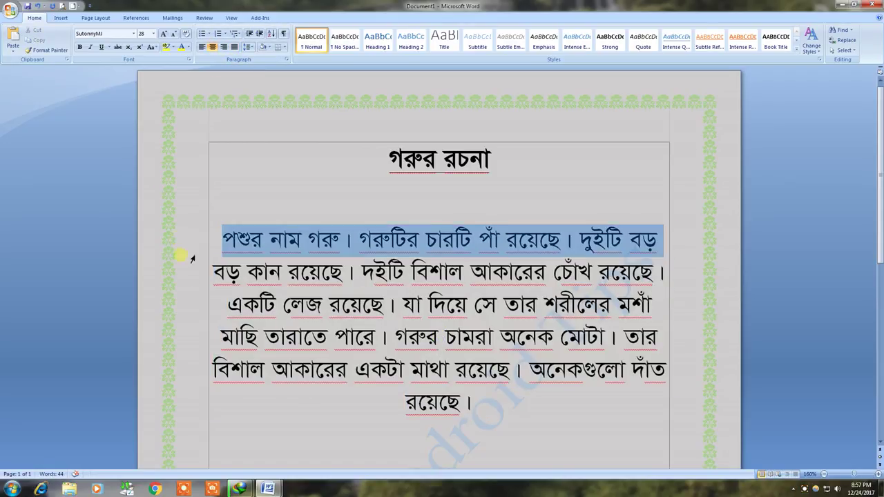
Switch the Align setting to Align to Page, then back to Align to Margin
left_click(95, 18)
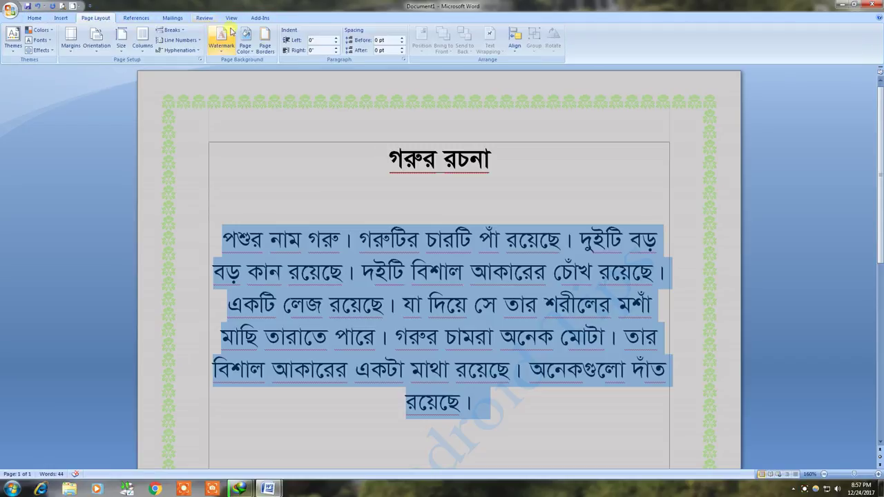
left_click(515, 52)
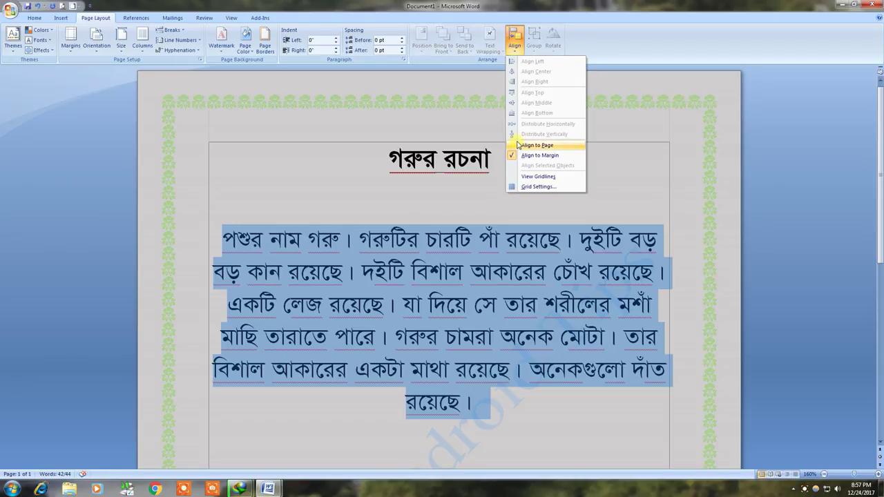
left_click(346, 332)
left_click(373, 274)
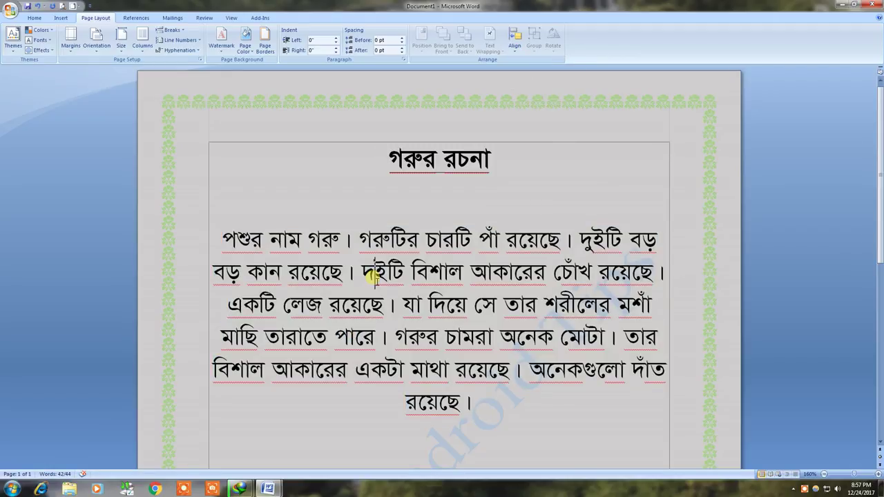
left_click(515, 38)
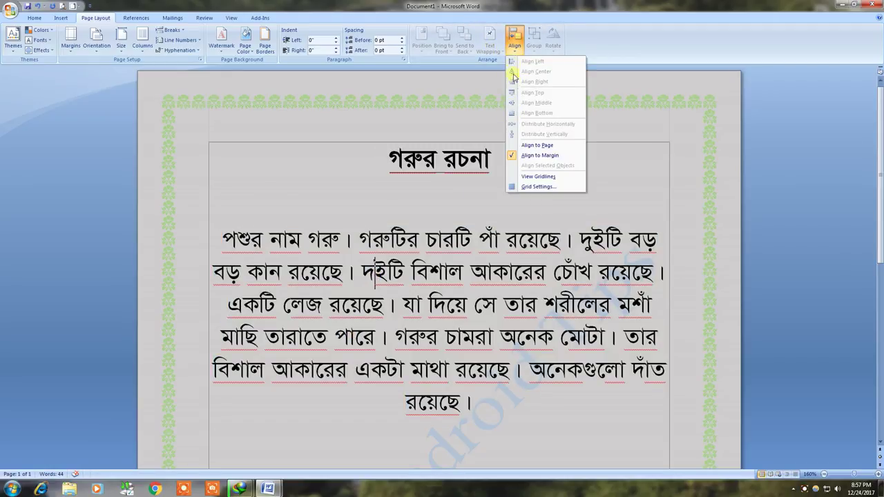
left_click(513, 144)
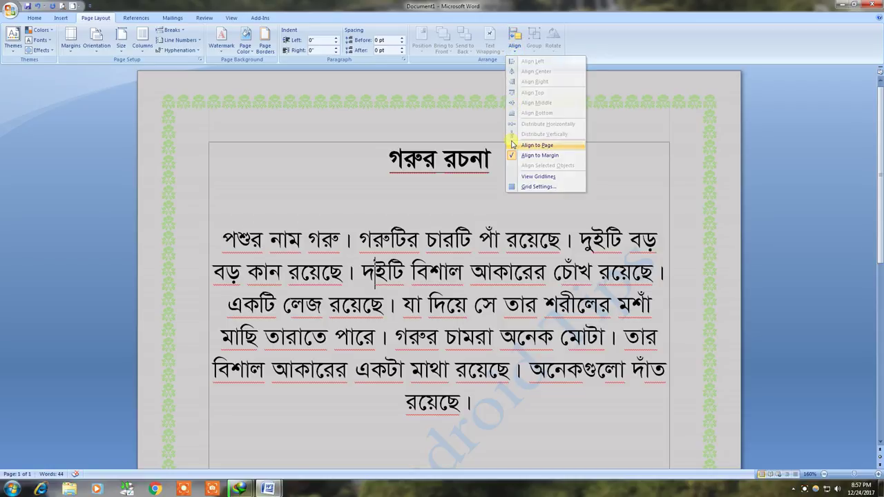
left_click(515, 41)
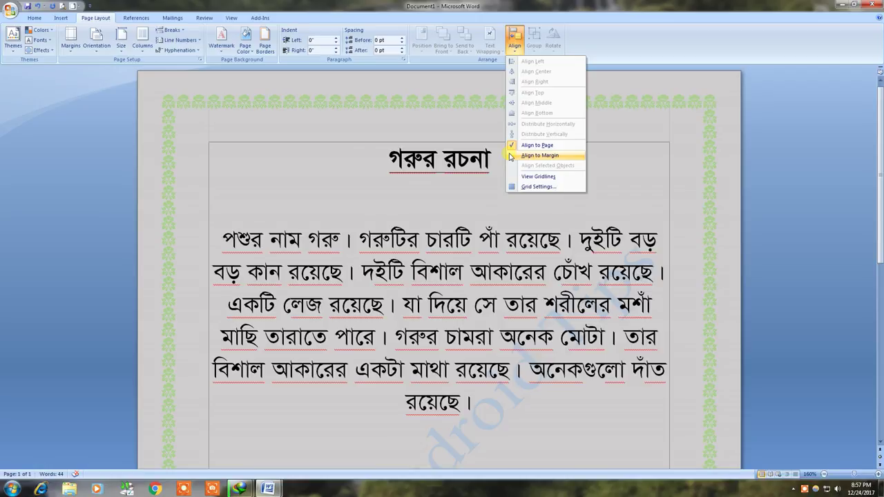
left_click(511, 155)
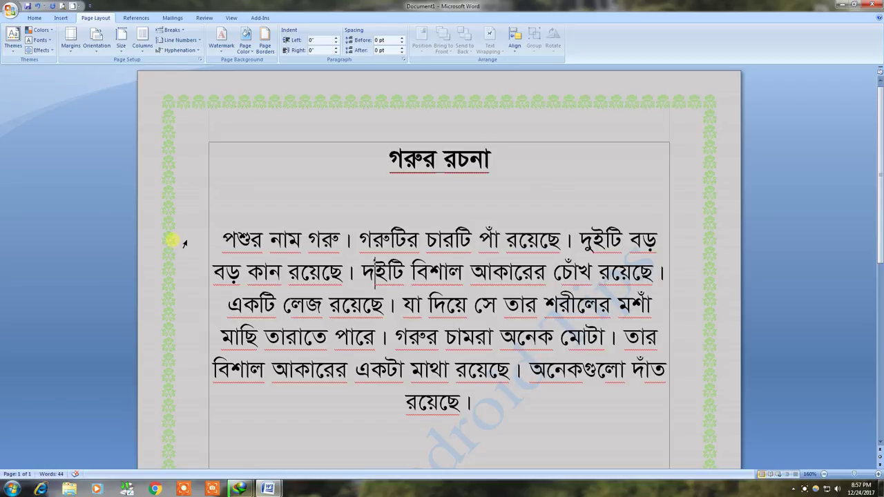
left_click_drag(184, 242, 189, 408)
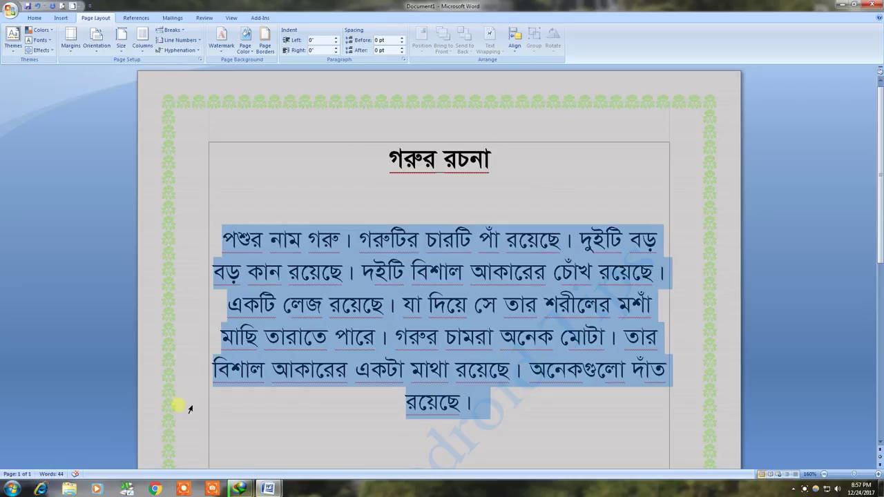
Try left and right alignment on the body paragraph, then settle on Justify
left_click(60, 19)
left_click(35, 18)
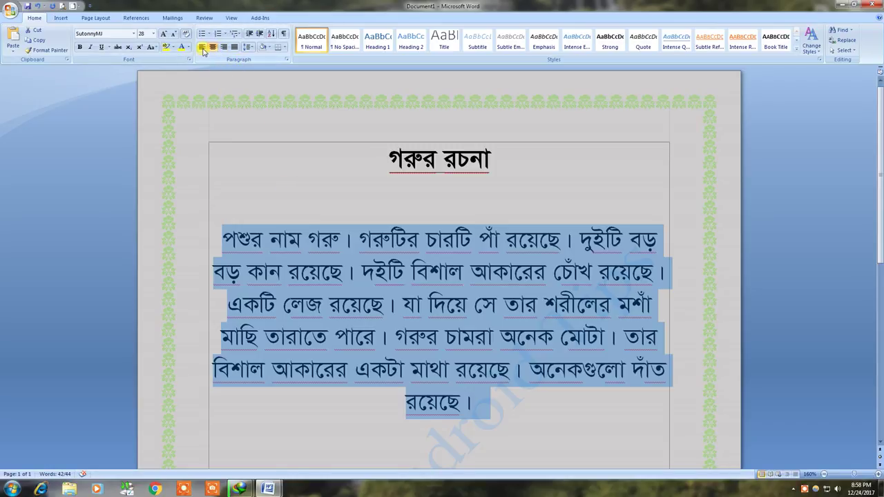
left_click(202, 48)
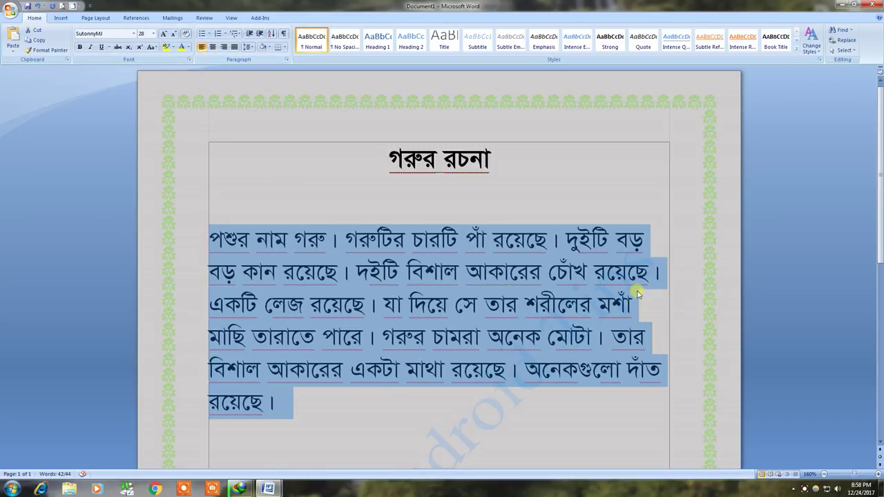
left_click(223, 48)
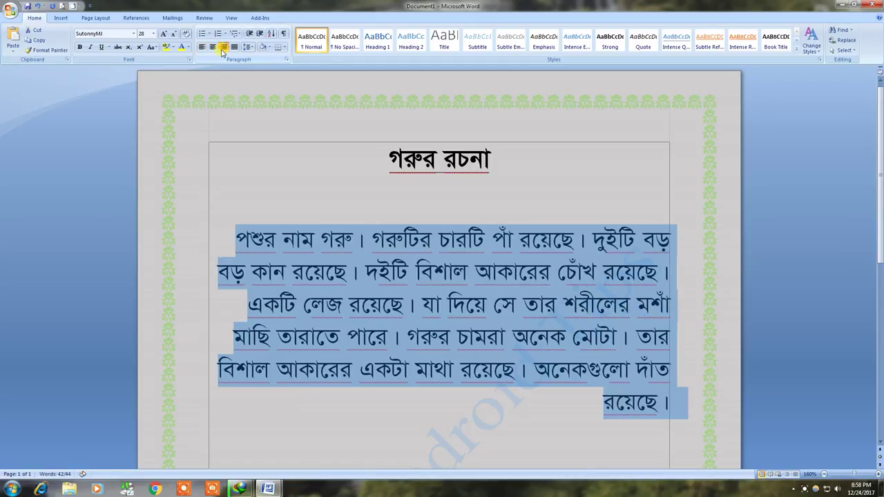
left_click(234, 48)
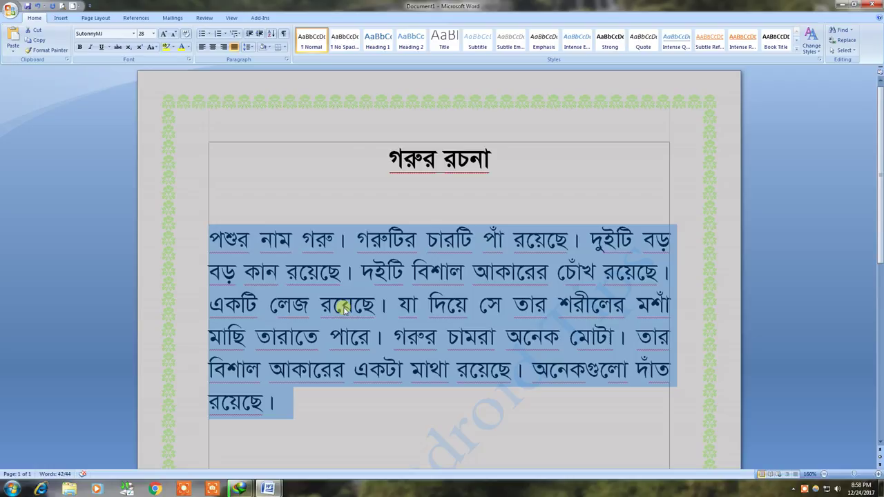
left_click(492, 280)
left_click(96, 20)
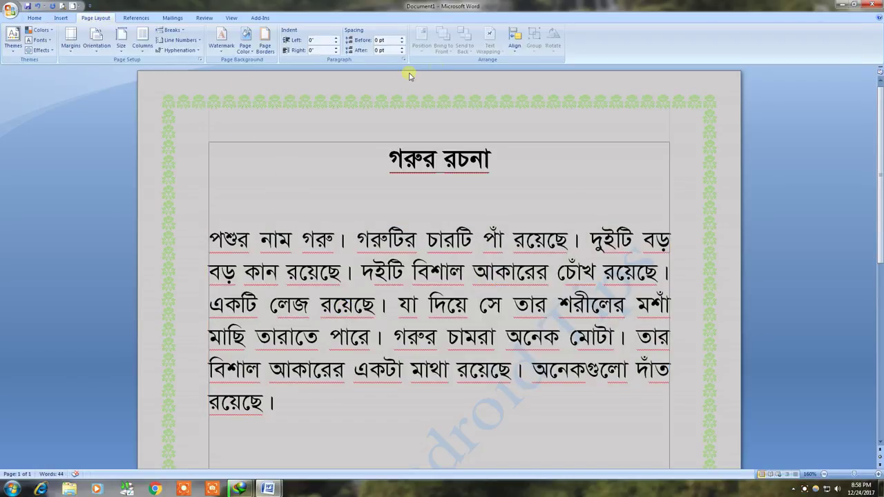